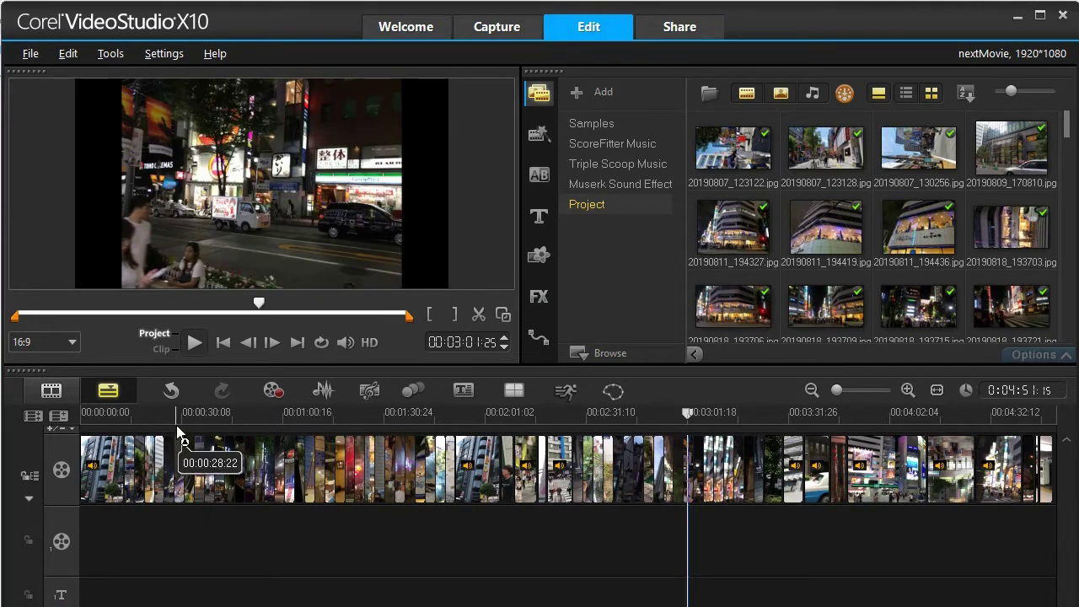
Move the playhead to 00:00:39:02 and switch the timeline marker type to Cue Point
{"action": "mouse_move", "coordinate": [175, 413]}
{"action": "left_mouse_down"}
{"action": "mouse_move", "coordinate": [254, 419]}
{"action": "mouse_move", "coordinate": [193, 425]}
{"action": "left_mouse_up"}
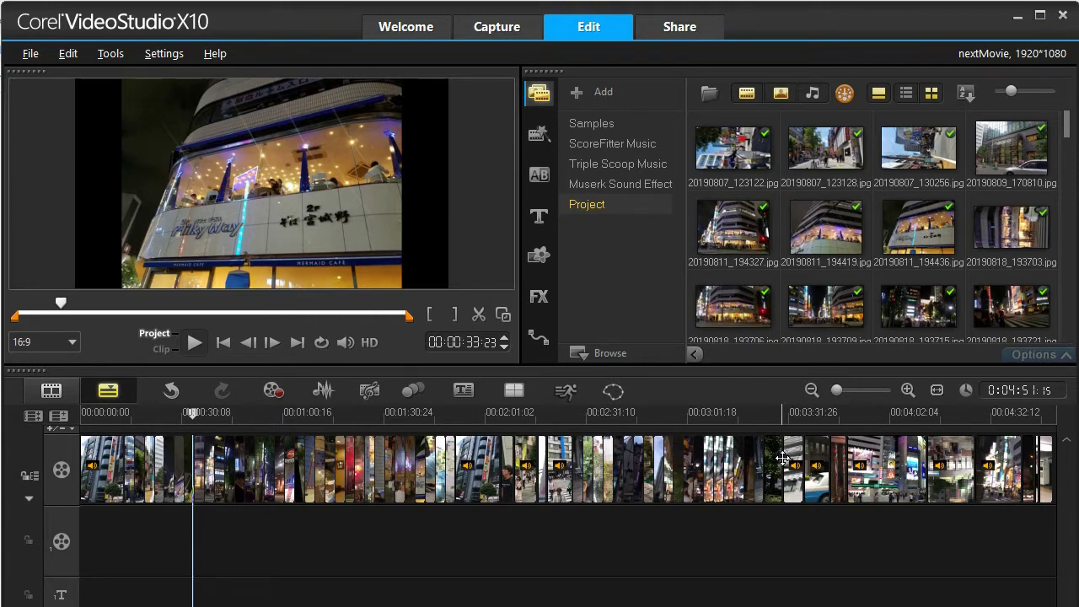
{"action": "mouse_move", "coordinate": [193, 413]}
{"action": "left_mouse_down"}
{"action": "mouse_move", "coordinate": [234, 414]}
{"action": "mouse_move", "coordinate": [188, 414]}
{"action": "mouse_move", "coordinate": [211, 414]}
{"action": "left_mouse_up"}
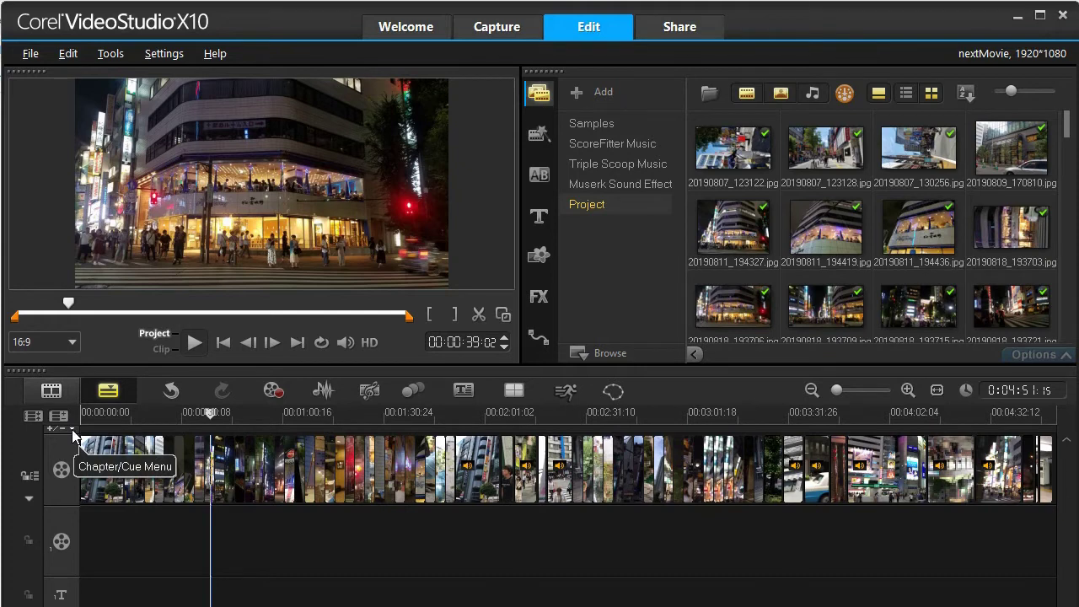
{"action": "left_click", "coordinate": [72, 428]}
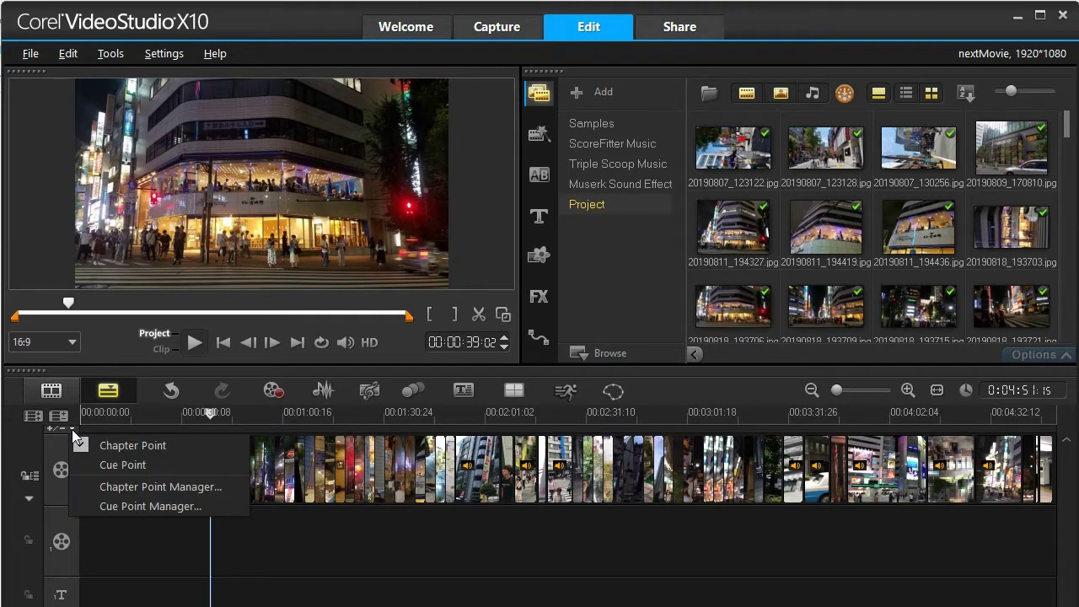
{"action": "left_click", "coordinate": [125, 462]}
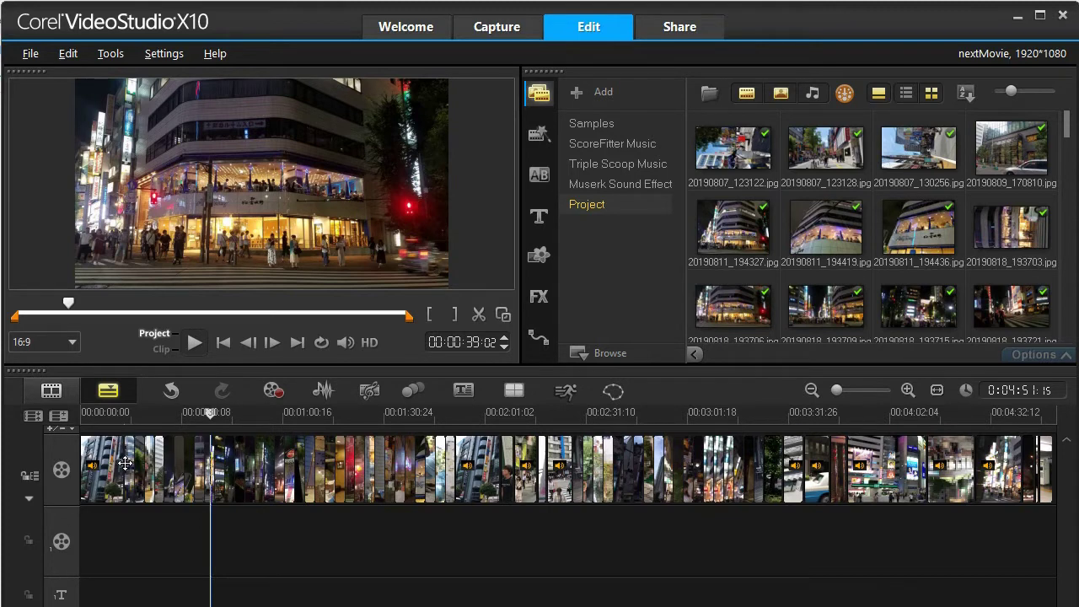
{"action": "left_click", "coordinate": [73, 429]}
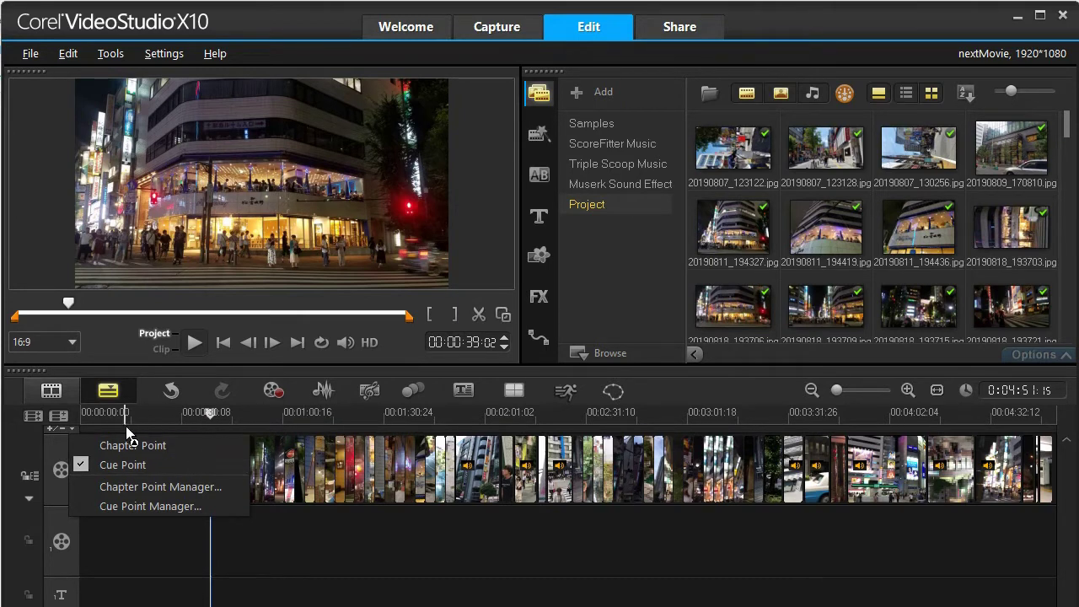
Place cue points at about 00:00:54, 00:01:14 and 00:01:32 on the timeline, and remove the last two
{"action": "left_click", "coordinate": [262, 429]}
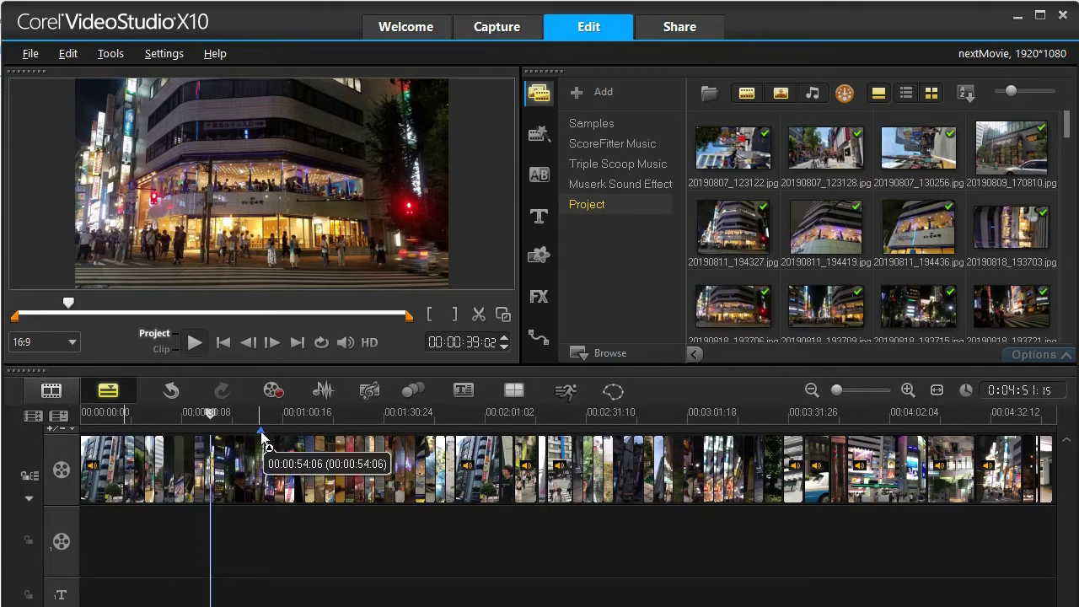
{"action": "left_click", "coordinate": [328, 430]}
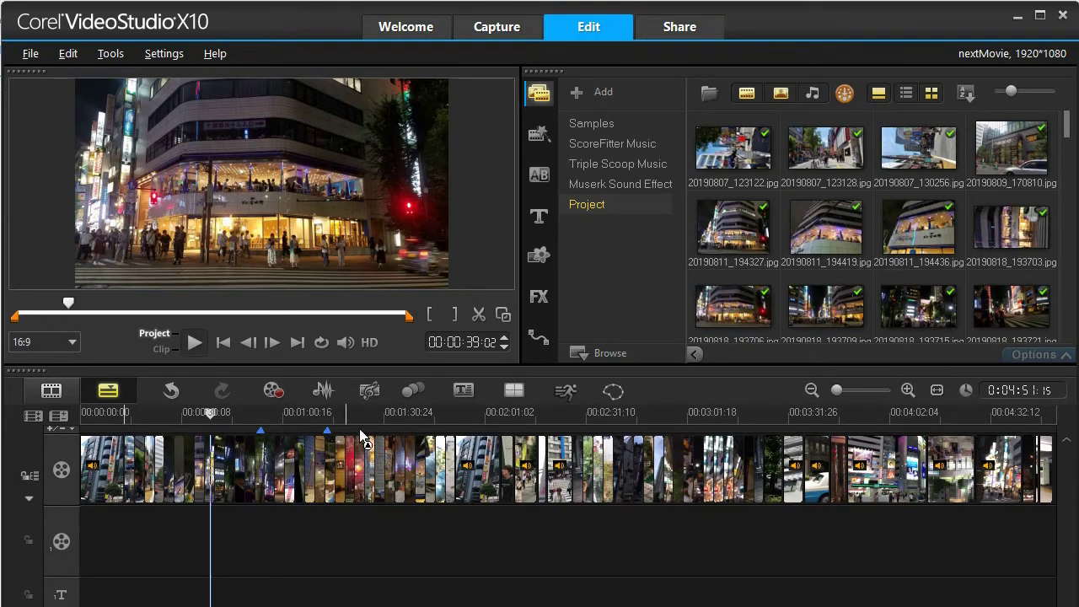
{"action": "left_click", "coordinate": [389, 431]}
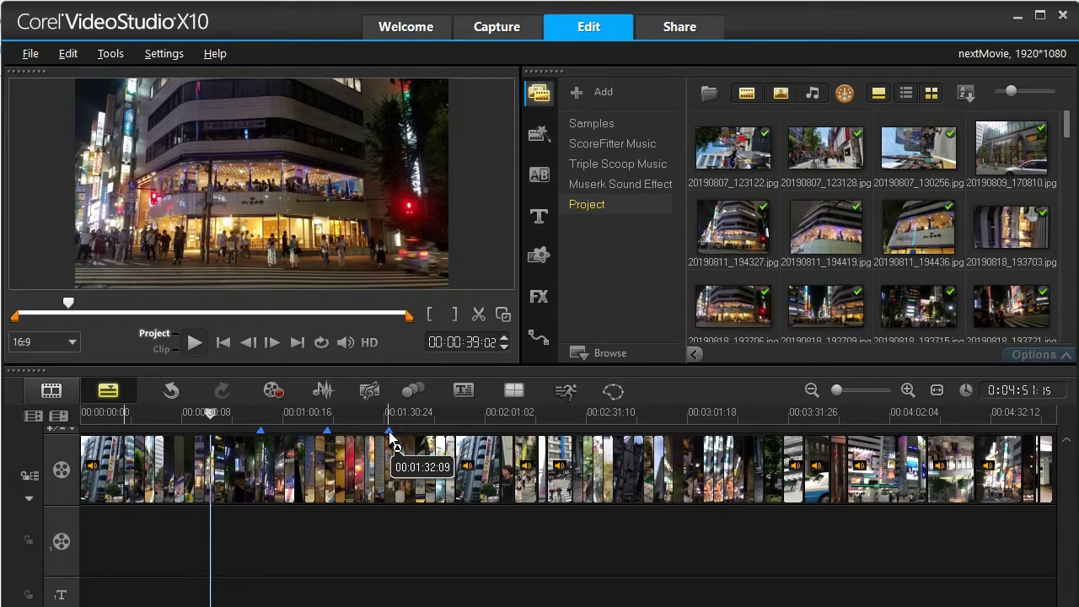
{"action": "left_click_drag", "start_coordinate": [390, 432], "coordinate": [404, 502]}
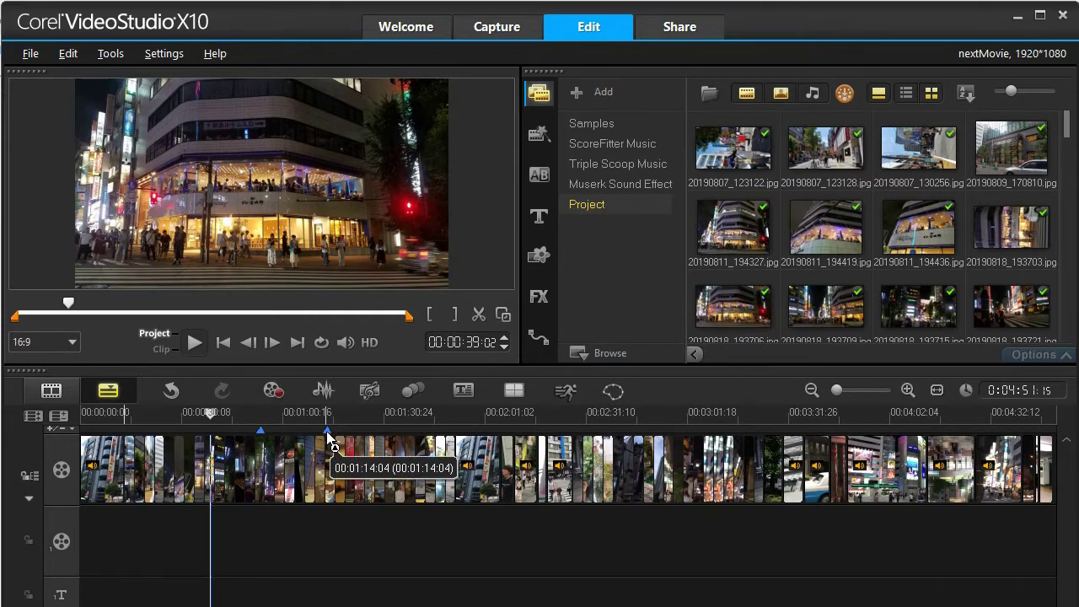
{"action": "left_click_drag", "start_coordinate": [327, 431], "coordinate": [333, 467]}
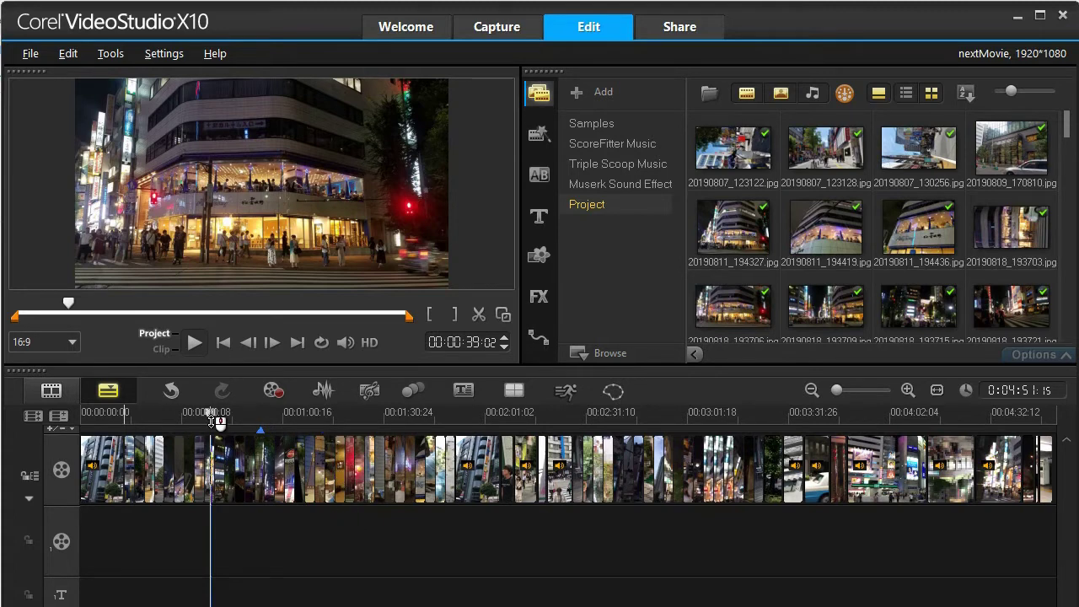
Add a cue point with the playhead at 00:01:24:22 and another with it at 00:00:25:29
{"action": "left_click_drag", "start_coordinate": [212, 412], "coordinate": [362, 413]}
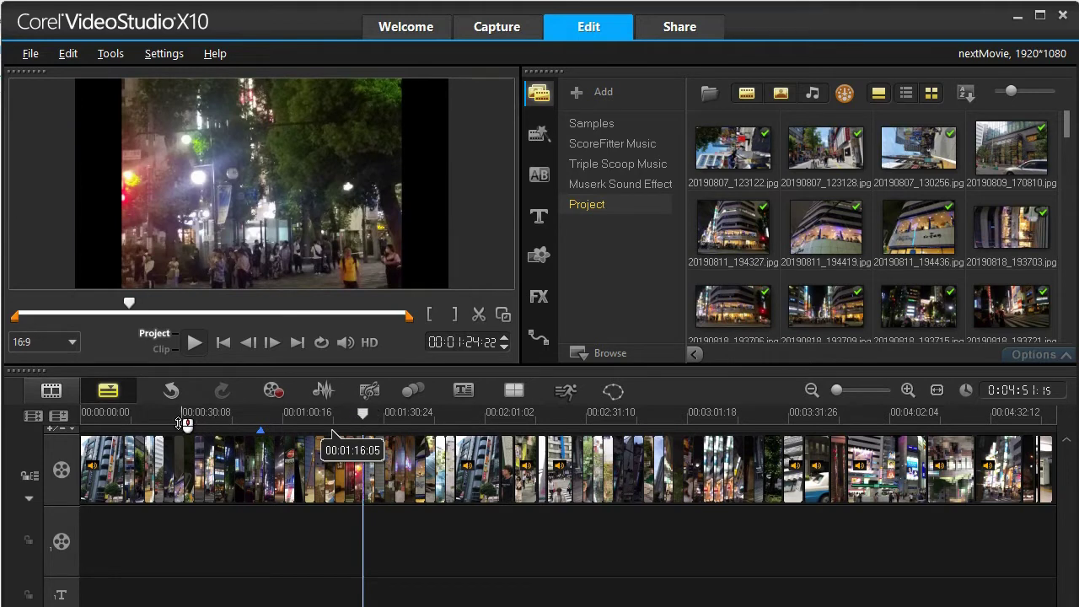
{"action": "left_click", "coordinate": [50, 431]}
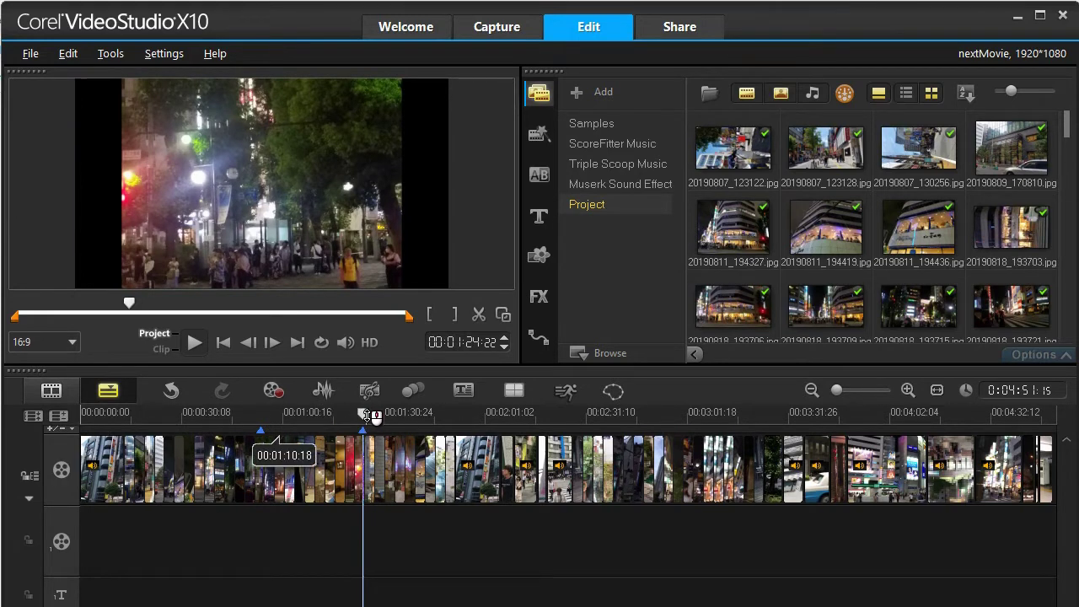
{"action": "left_click_drag", "start_coordinate": [369, 414], "coordinate": [167, 413]}
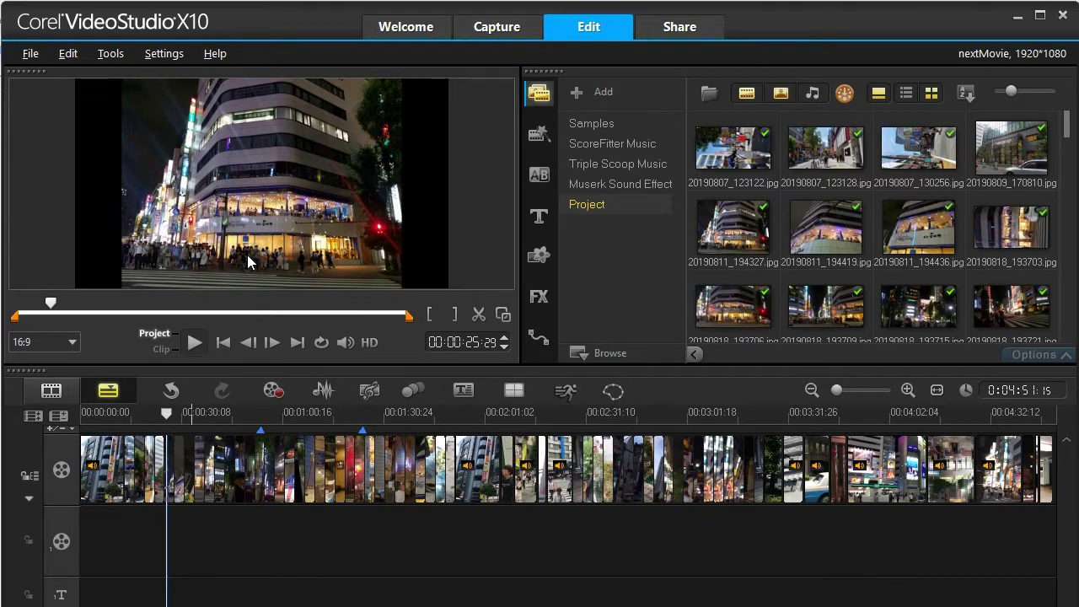
{"action": "left_click", "coordinate": [48, 429]}
Remove the cue points at 00:00:54:06 and 00:01:24:22 from the timeline
{"action": "left_click_drag", "start_coordinate": [261, 431], "coordinate": [271, 477]}
{"action": "left_click_drag", "start_coordinate": [367, 440], "coordinate": [373, 512]}
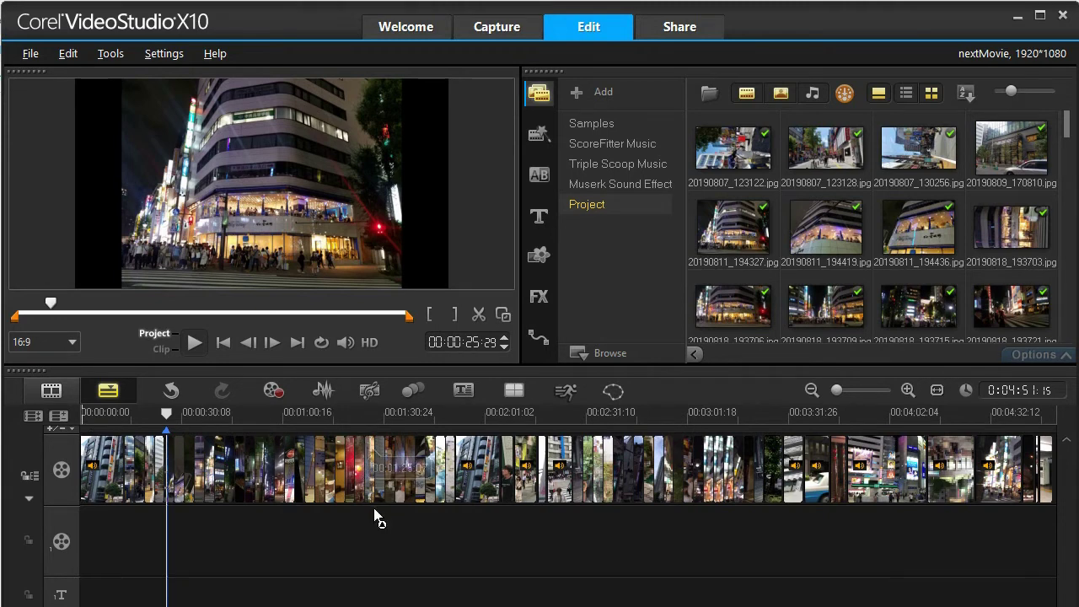
Add cue points with the playhead at 00:00:42:26 and at 00:03:06:26
{"action": "left_click_drag", "start_coordinate": [169, 413], "coordinate": [223, 413]}
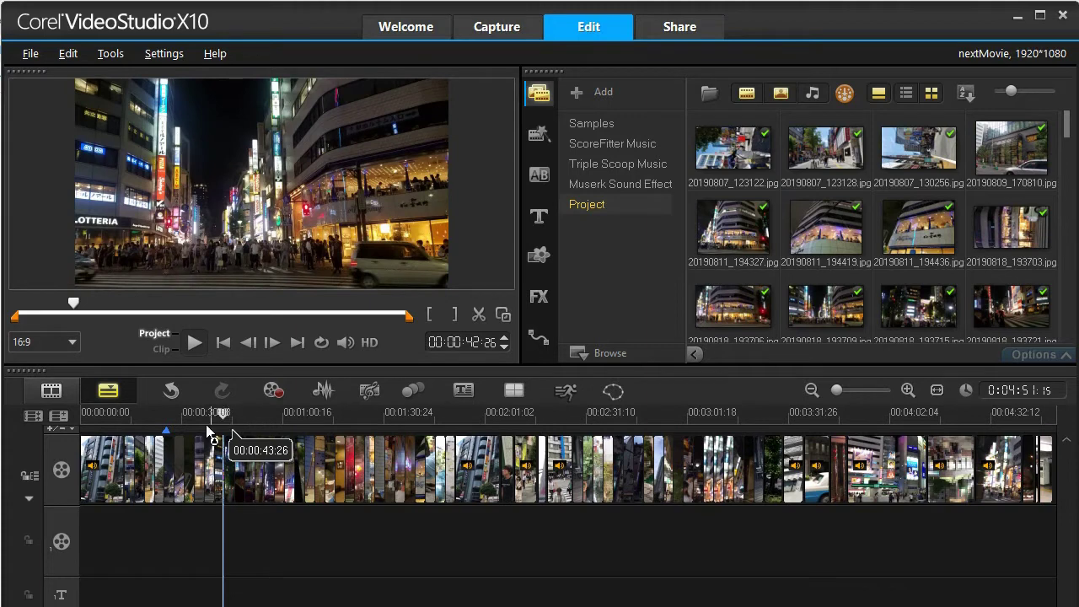
{"action": "left_click", "coordinate": [52, 431]}
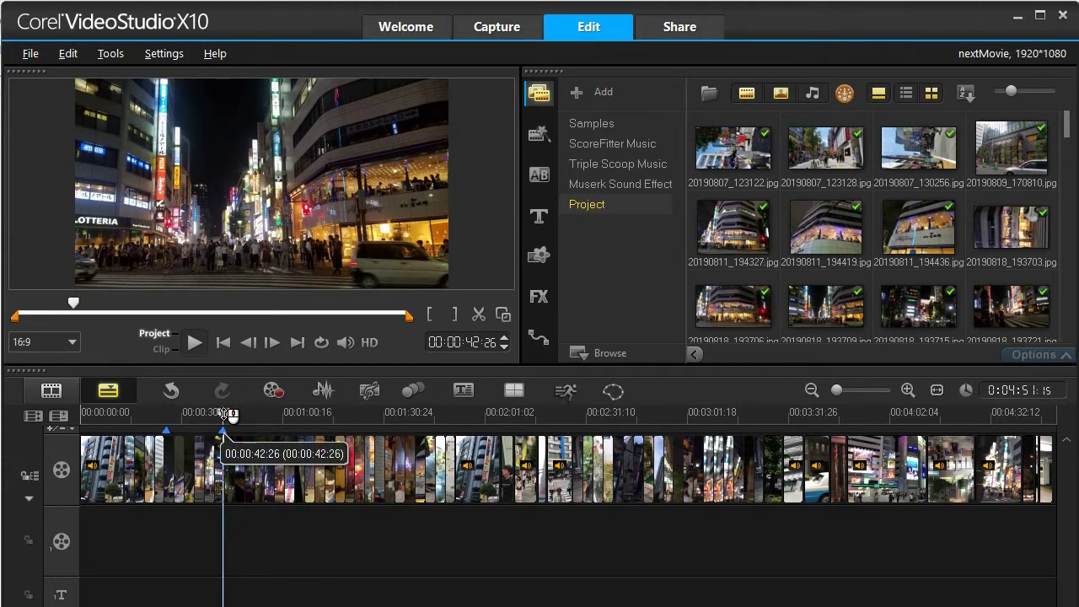
{"action": "left_click_drag", "start_coordinate": [226, 414], "coordinate": [705, 431]}
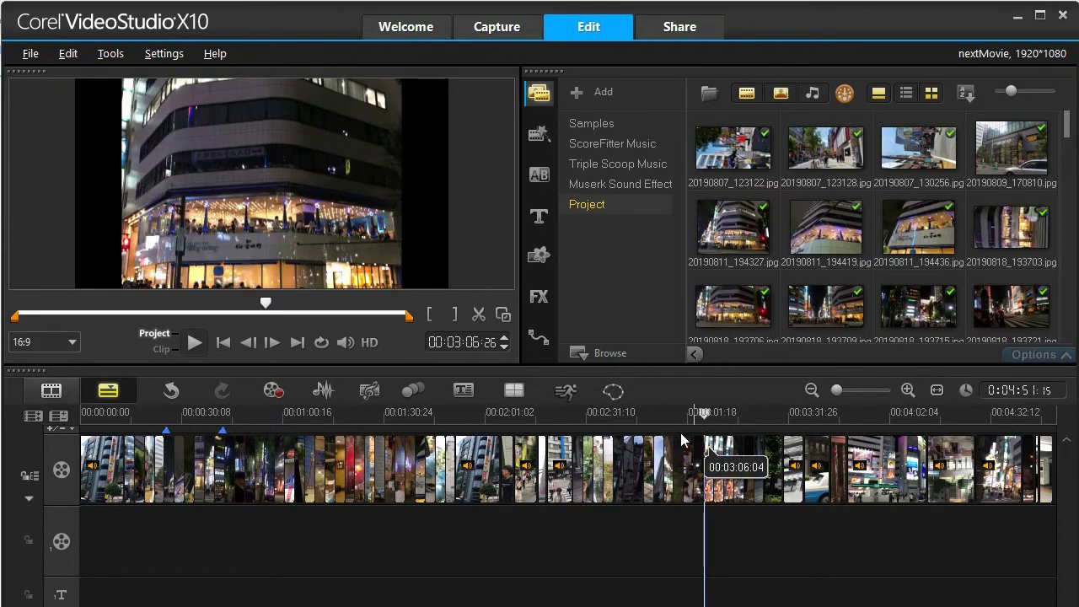
{"action": "left_click", "coordinate": [50, 428]}
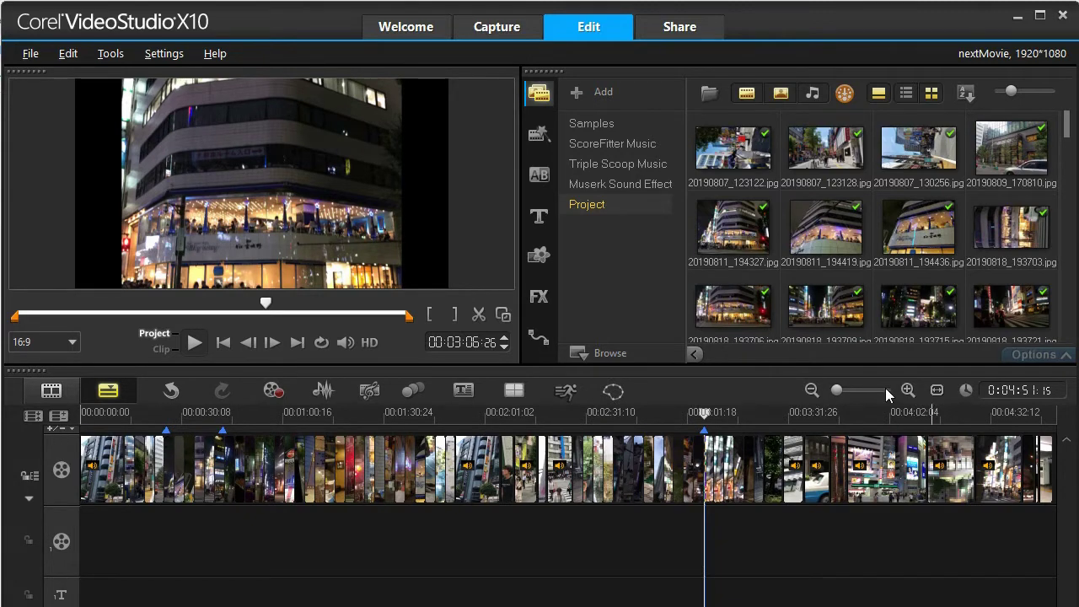
Move the clip lying between the first two cue points so that it ends at the third cue point, starting at 00:02:48:24
{"action": "left_click", "coordinate": [906, 390]}
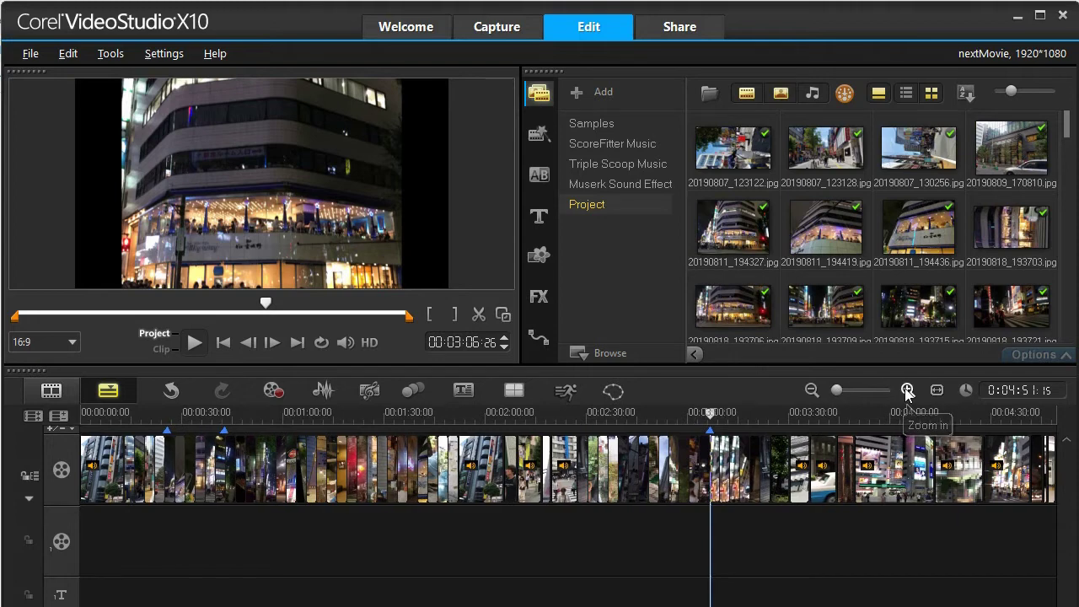
{"action": "left_click", "coordinate": [906, 390]}
{"action": "left_click", "coordinate": [907, 390]}
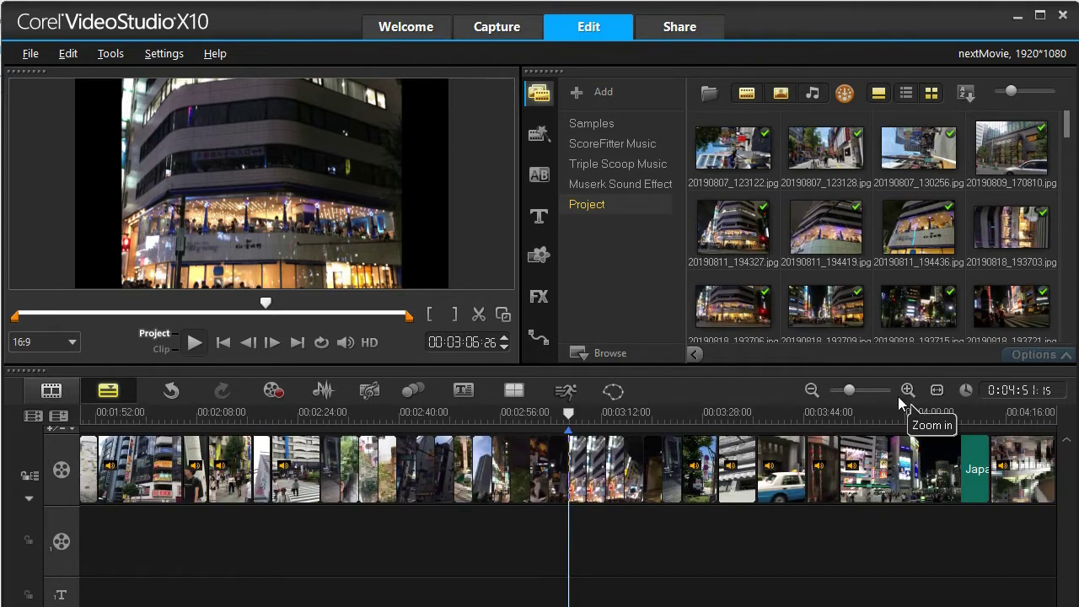
{"action": "scroll", "coordinate": [253, 578], "scroll_direction": "up", "scroll_amount": 5}
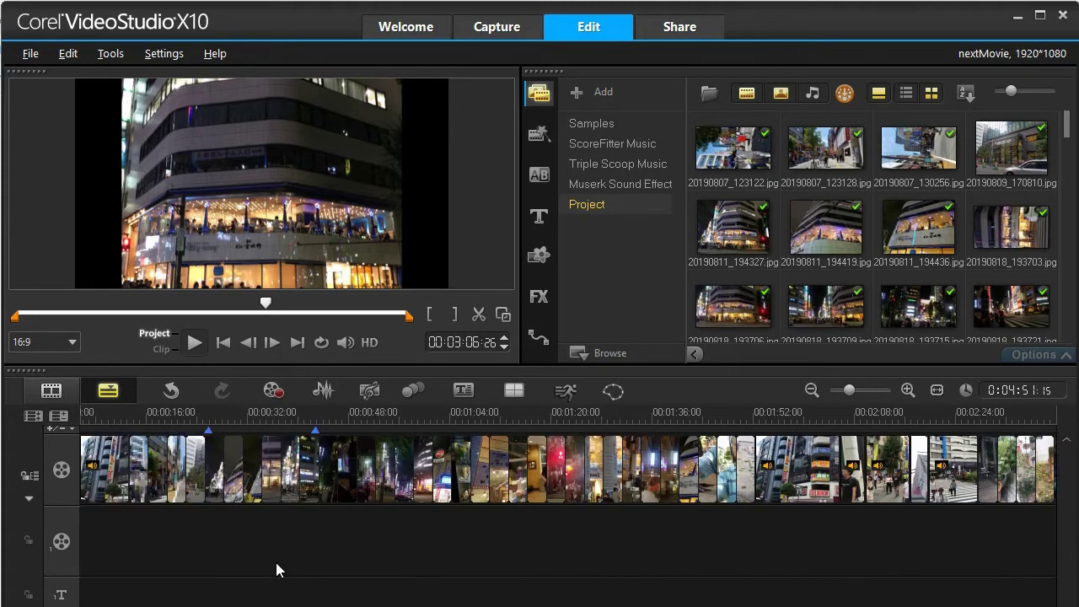
{"action": "scroll", "coordinate": [275, 562], "scroll_direction": "up", "scroll_amount": 1}
{"action": "left_click", "coordinate": [253, 464]}
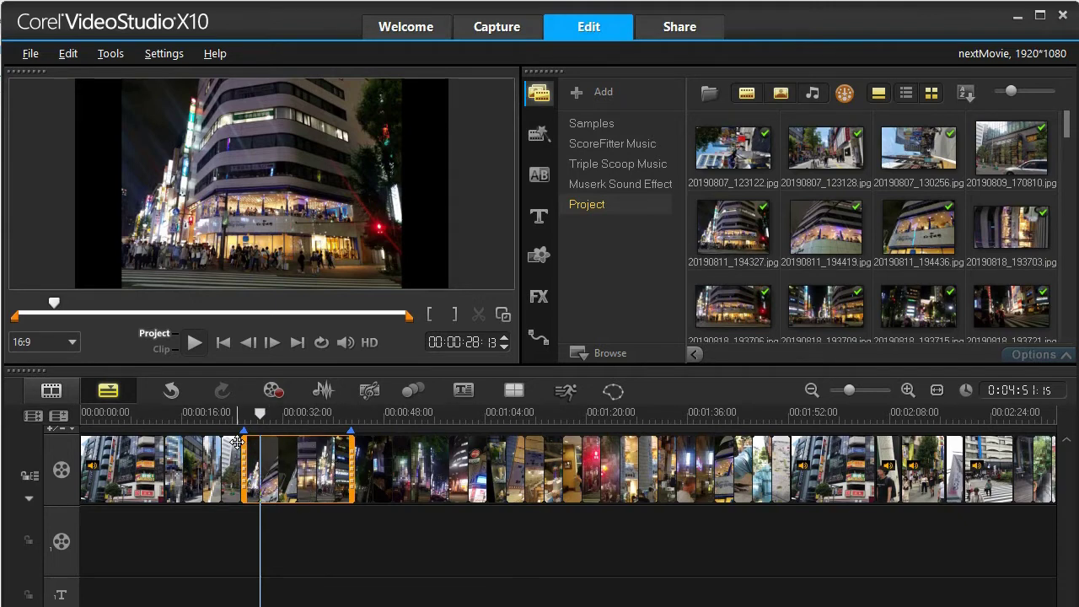
{"action": "scroll", "coordinate": [573, 568], "scroll_direction": "down", "scroll_amount": 3}
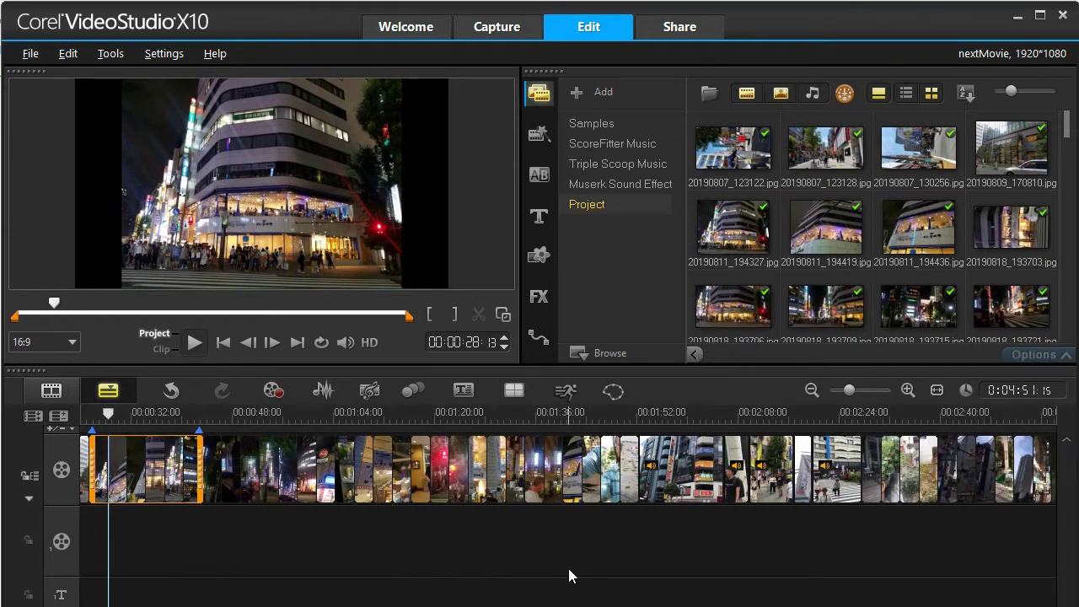
{"action": "scroll", "coordinate": [567, 569], "scroll_direction": "down", "scroll_amount": 3}
{"action": "scroll", "coordinate": [506, 564], "scroll_direction": "up", "scroll_amount": 3}
{"action": "scroll", "coordinate": [379, 551], "scroll_direction": "down", "scroll_amount": 1}
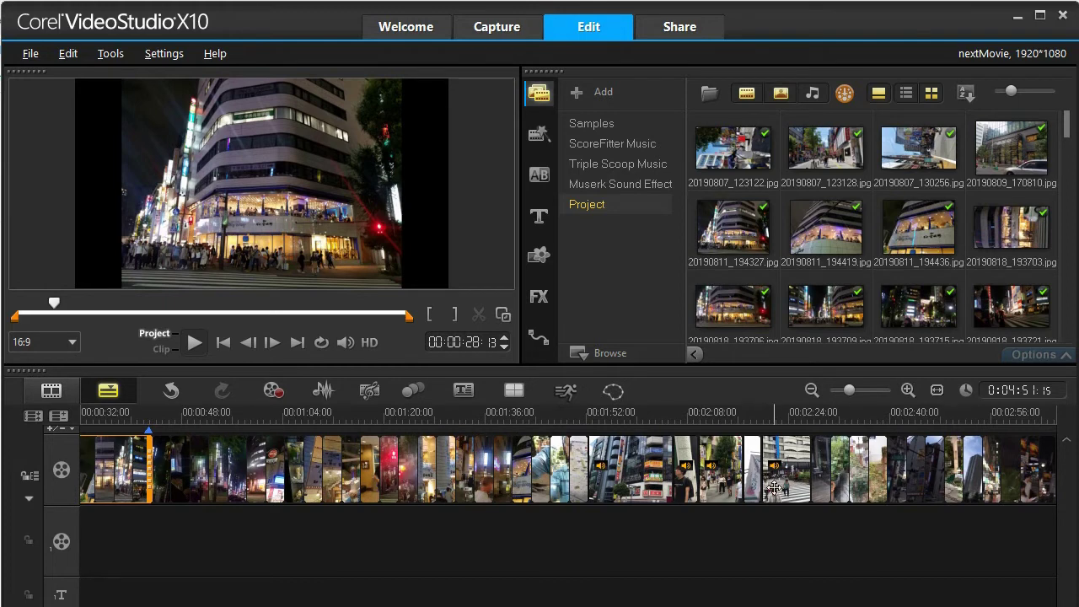
{"action": "left_click", "coordinate": [811, 391]}
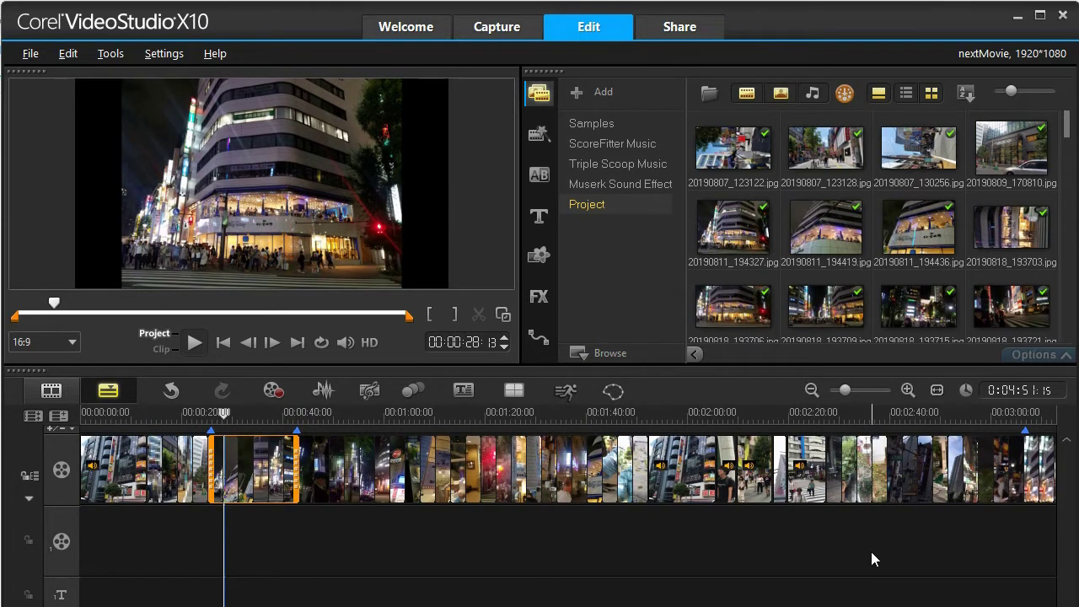
{"action": "scroll", "coordinate": [867, 552], "scroll_direction": "down", "scroll_amount": 1}
{"action": "scroll", "coordinate": [351, 522], "scroll_direction": "down", "scroll_amount": 1}
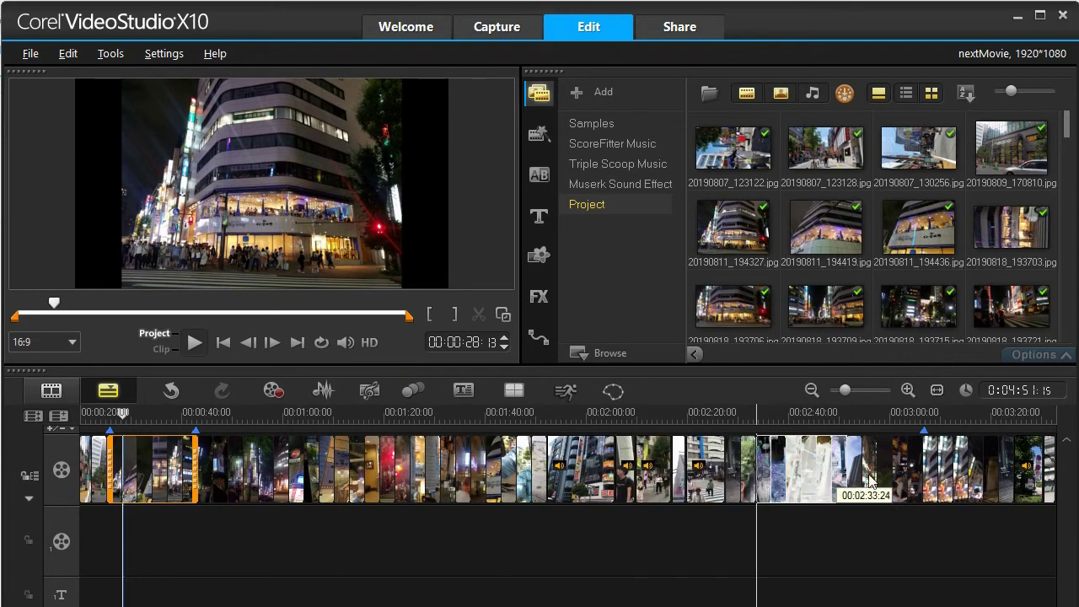
{"action": "left_click_drag", "start_coordinate": [971, 476], "coordinate": [958, 468]}
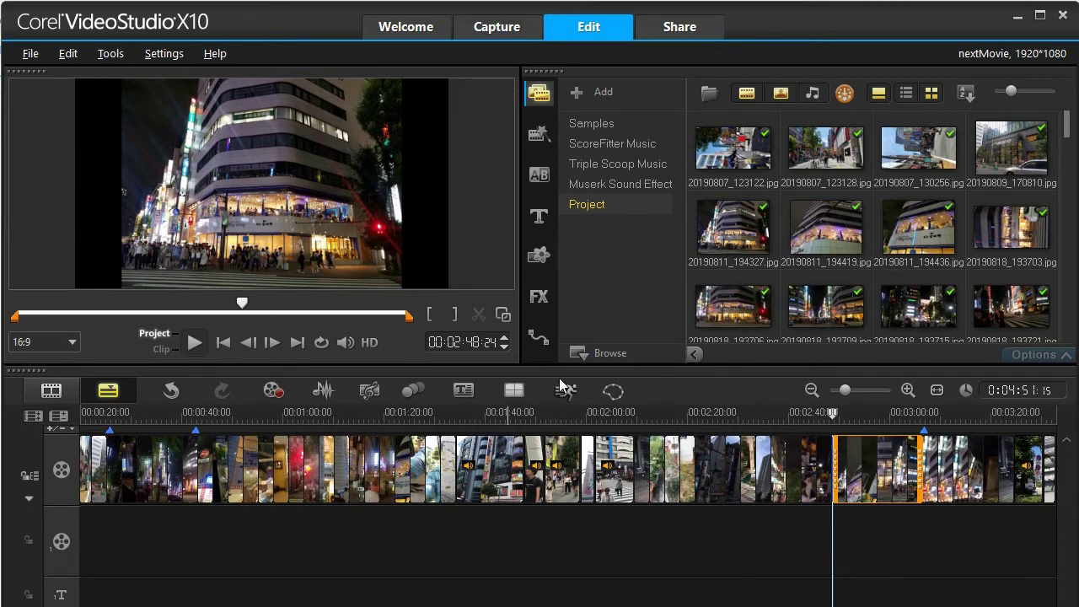
Switch the timeline marker type to Chapter Point and place a chapter point near 00:02:00
{"action": "left_click", "coordinate": [72, 430]}
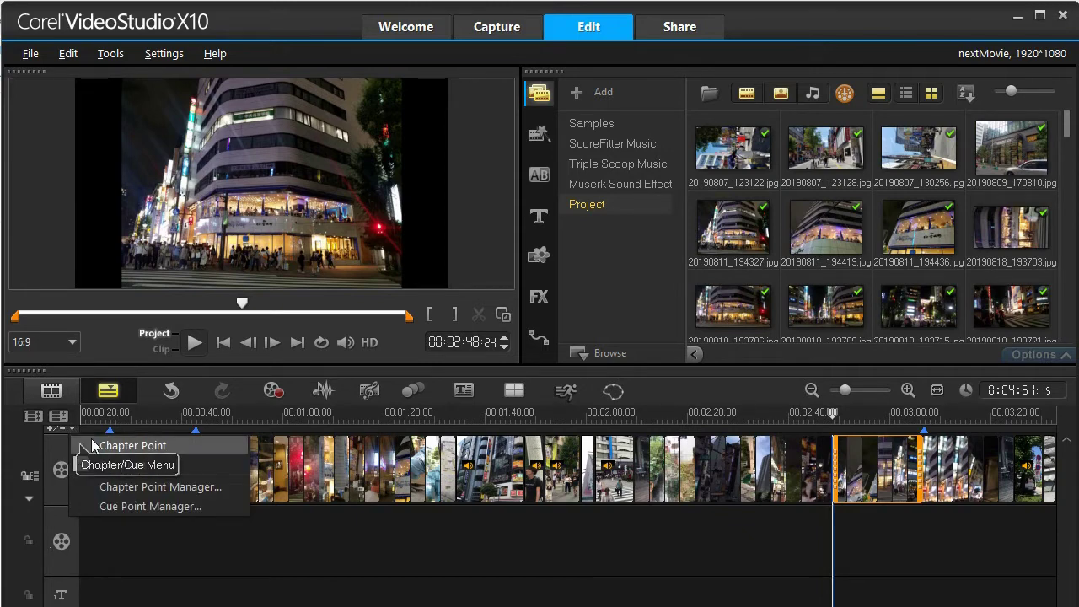
{"action": "left_click", "coordinate": [129, 446]}
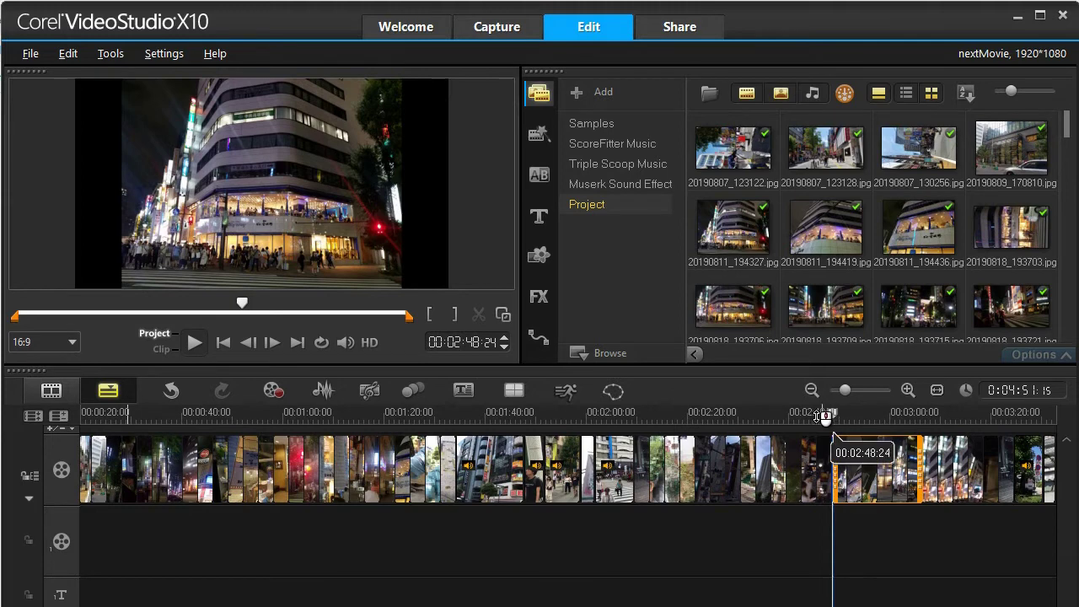
{"action": "left_click", "coordinate": [590, 433]}
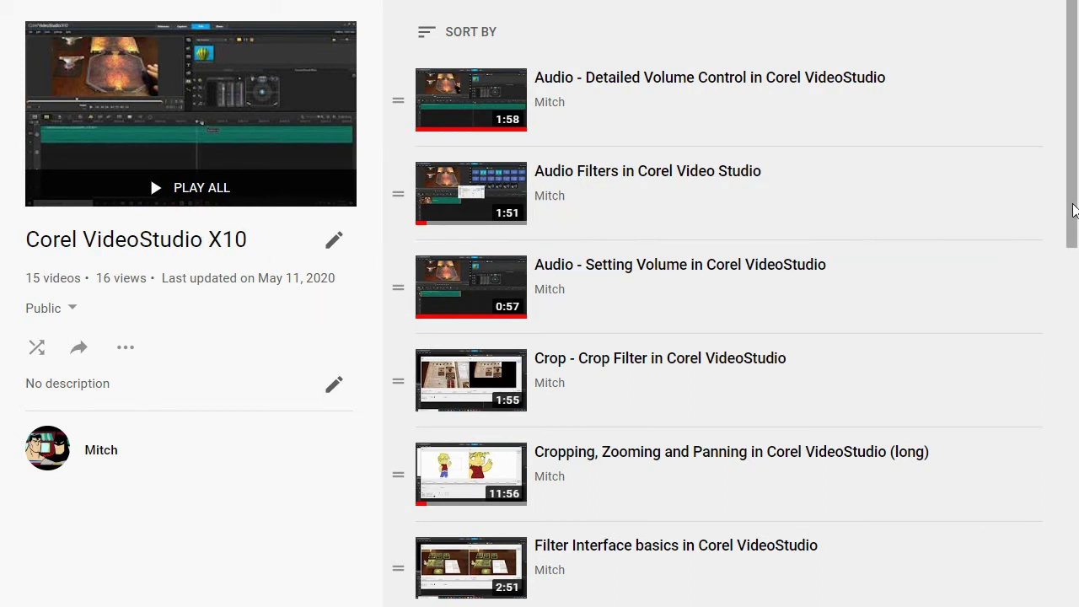
{"action": "left_click_drag", "start_coordinate": [1071, 211], "coordinate": [1072, 570]}
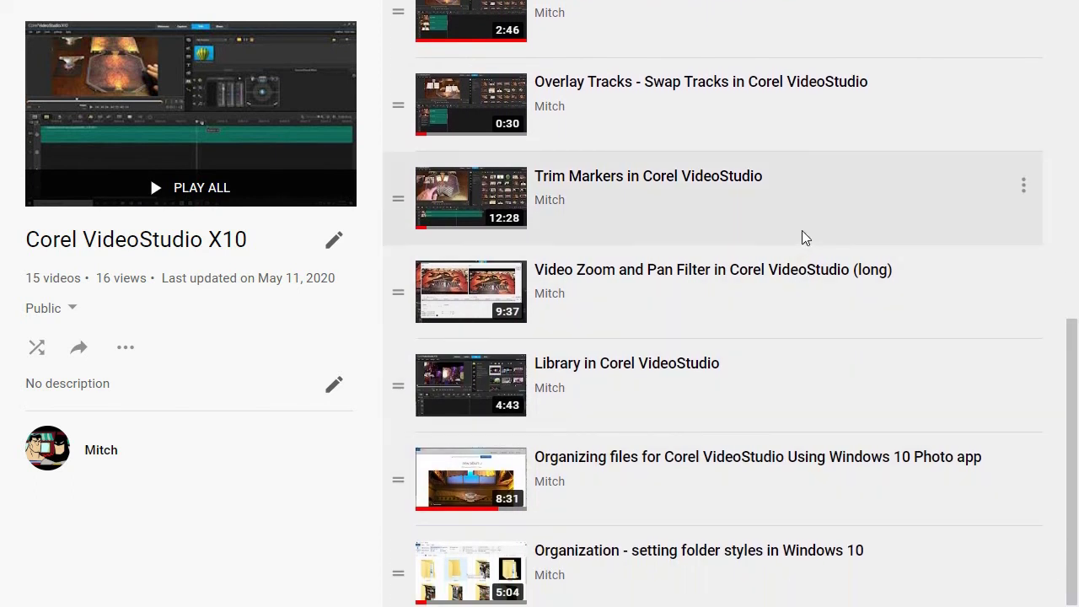